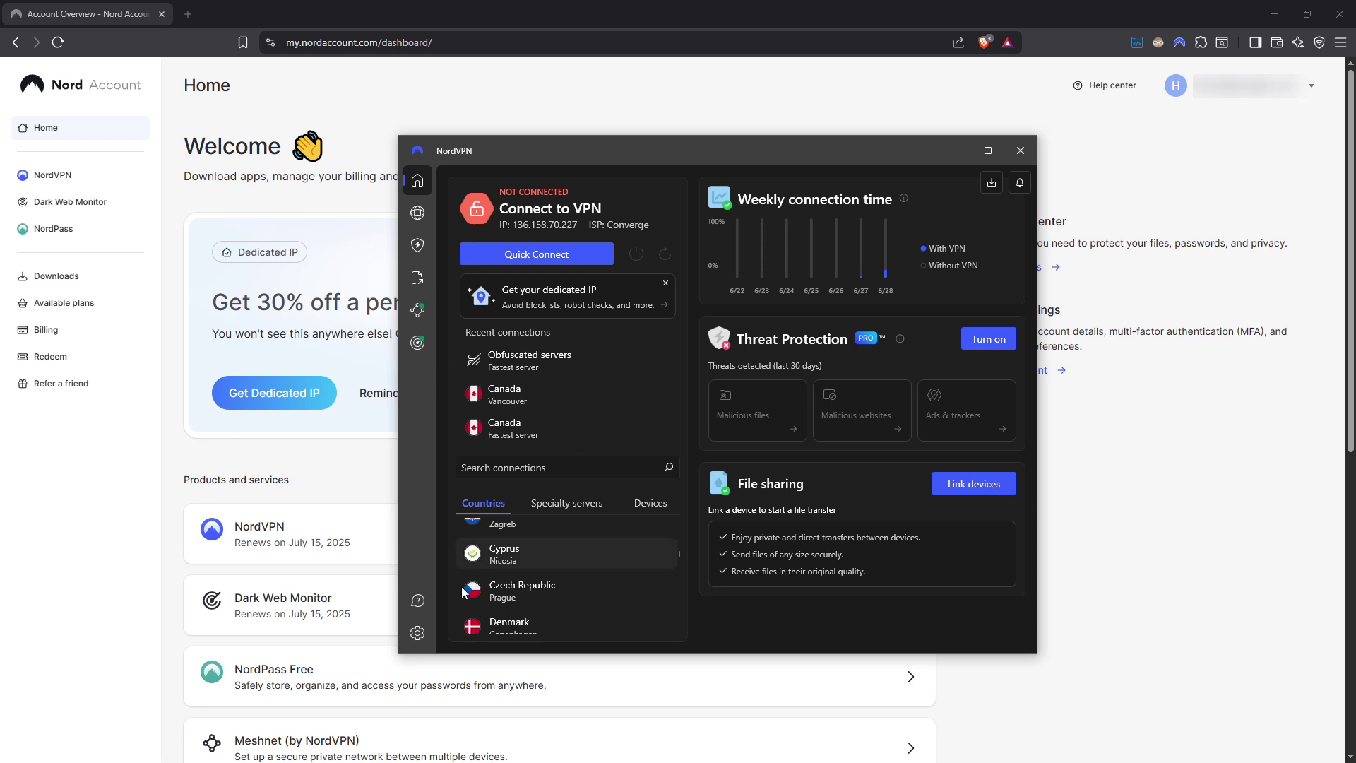
Open NordVPN's Connection settings from the Settings gear
left_click(417, 635)
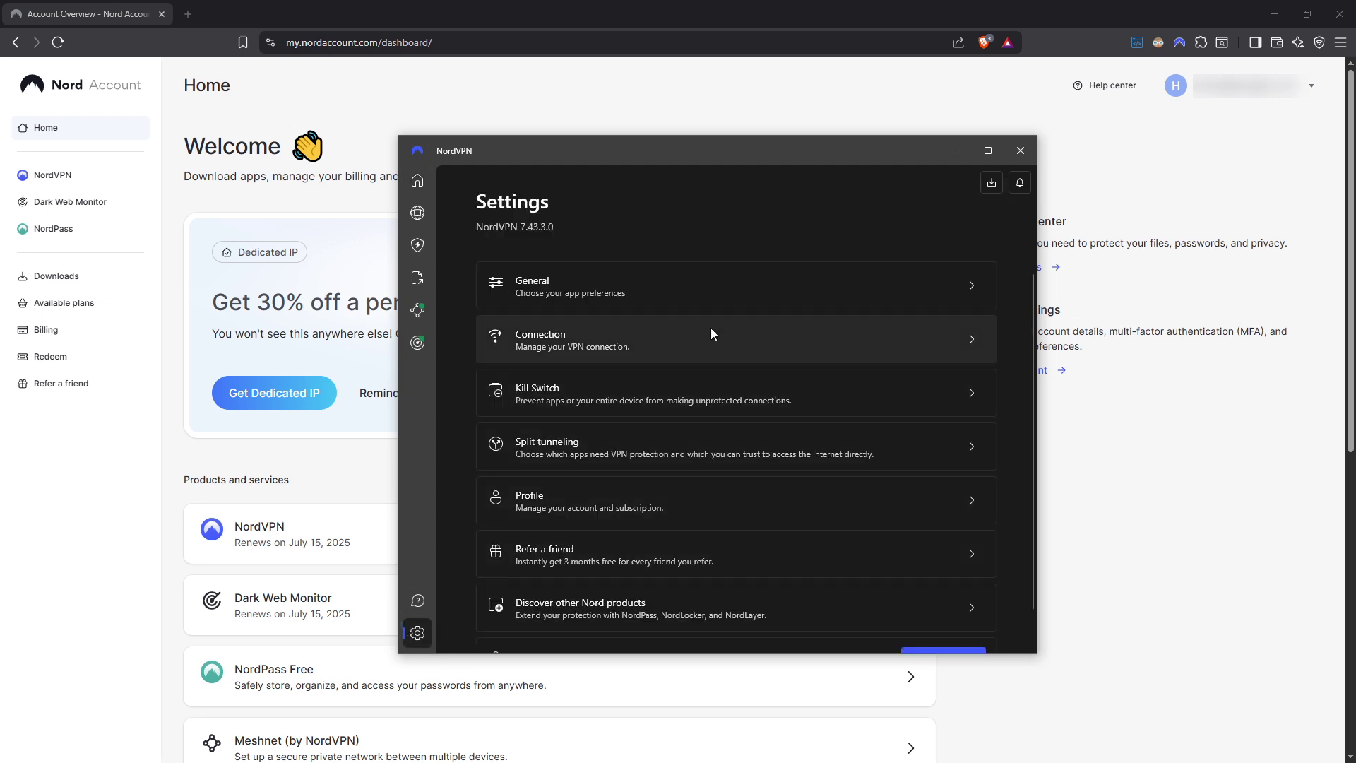
left_click(756, 339)
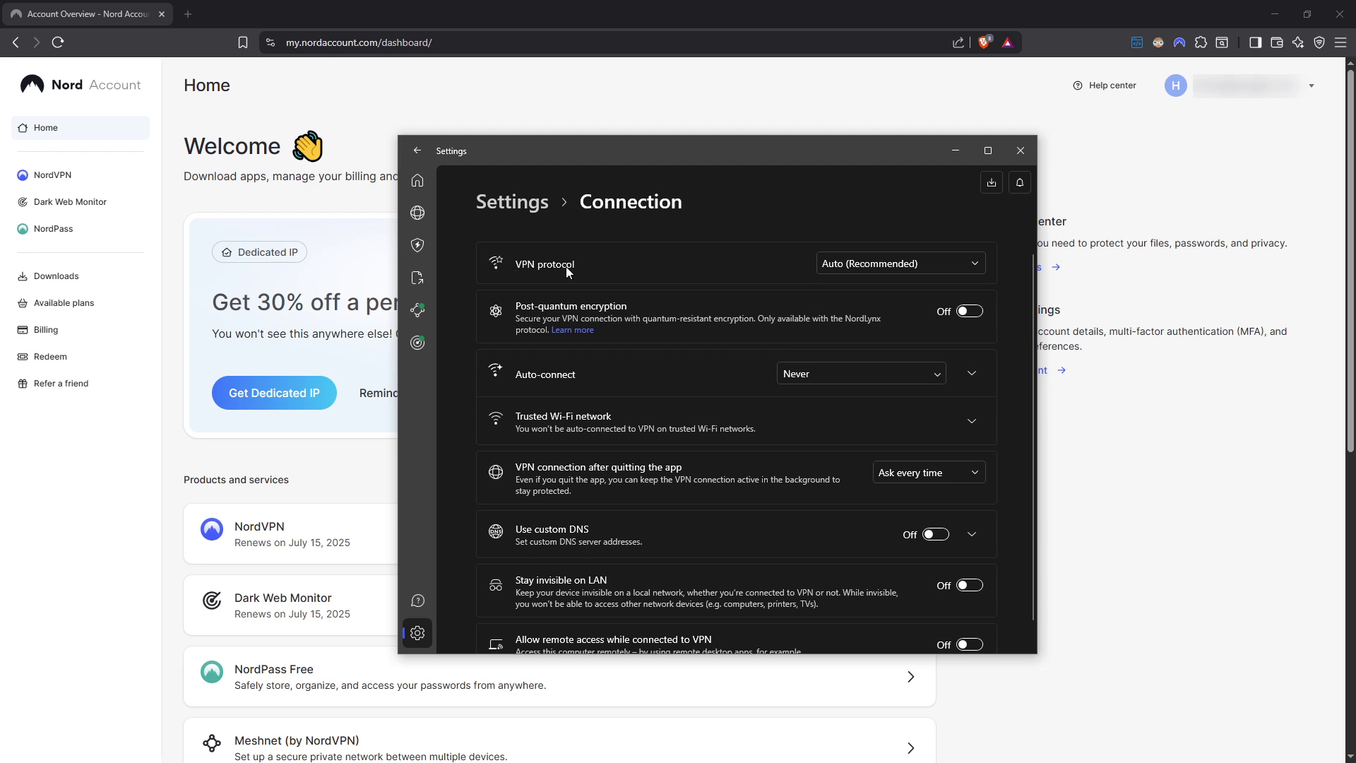
Change the VPN protocol from Auto (Recommended) to OpenVPN (UDP)
left_click(940, 263)
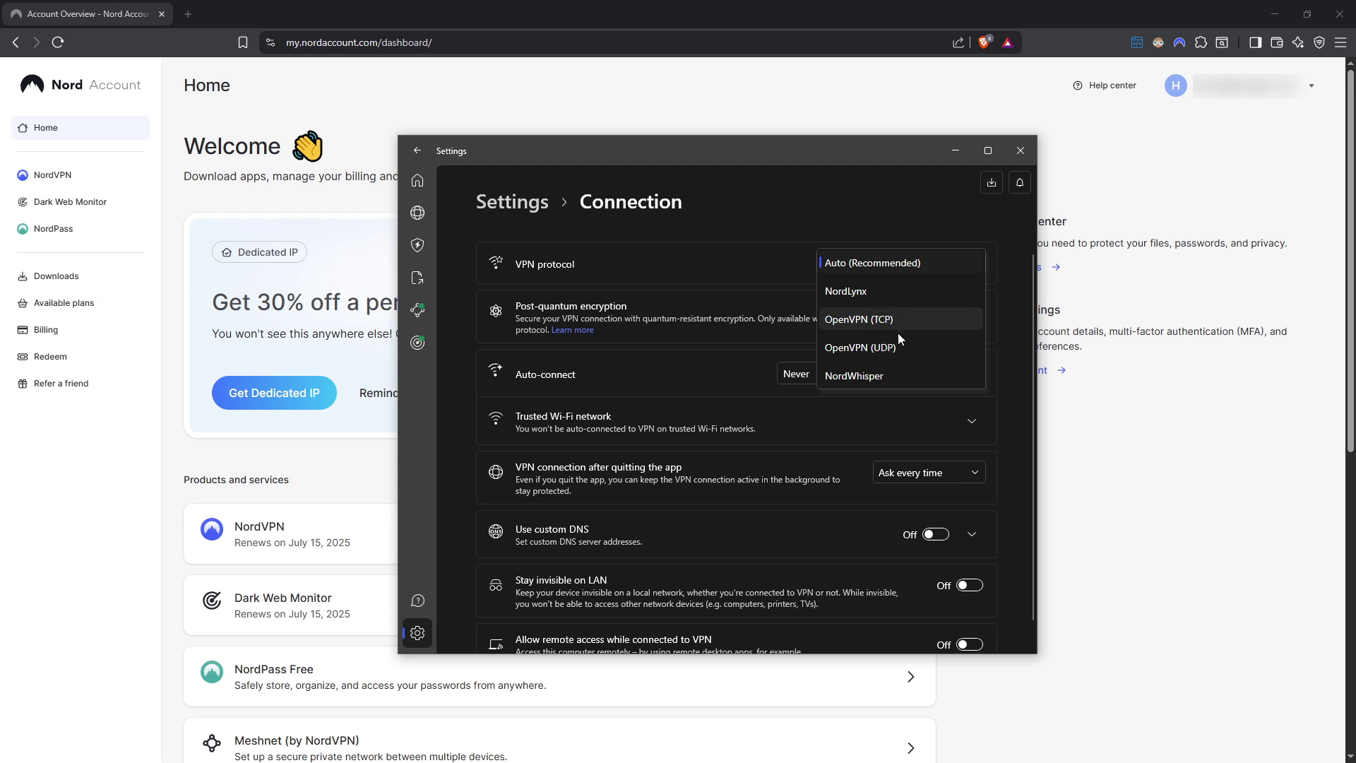
key("Escape")
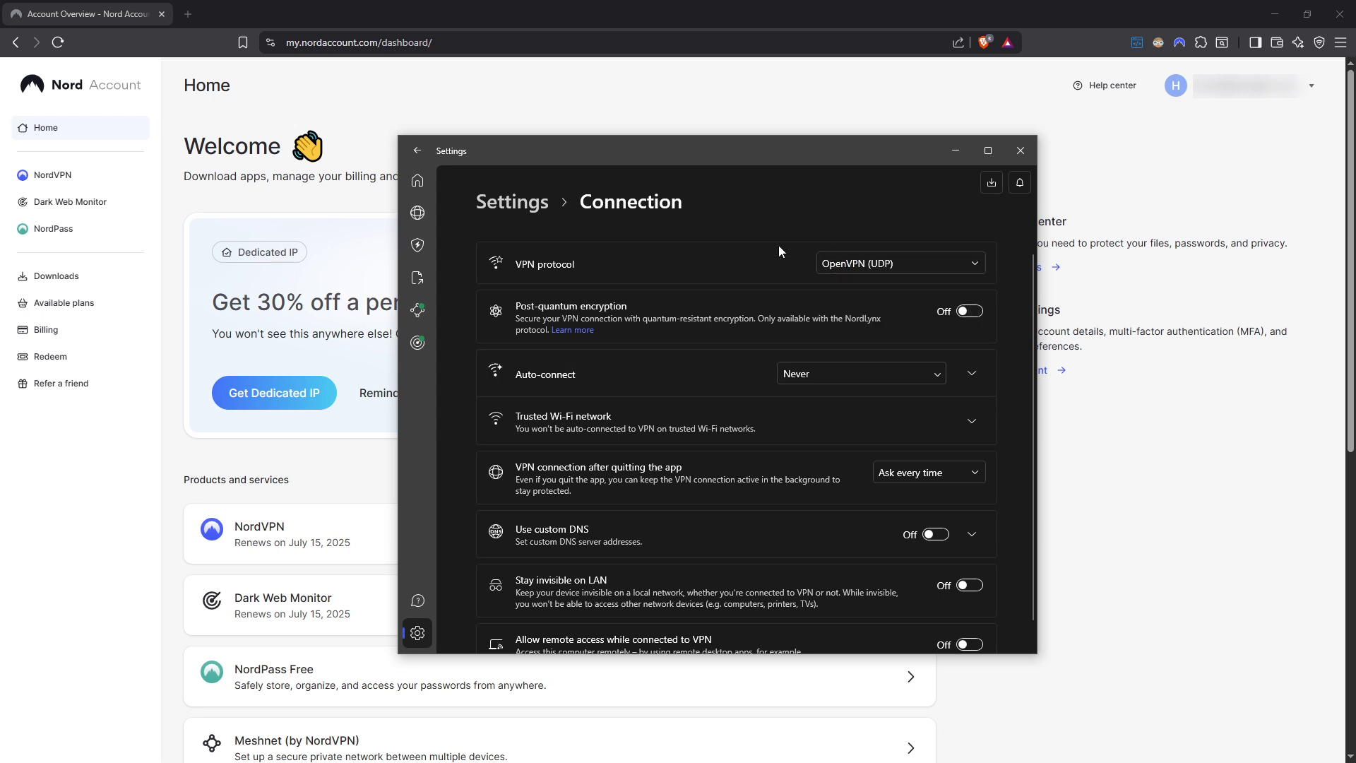
Go back to the home screen and list the Specialty servers categories
left_click(417, 182)
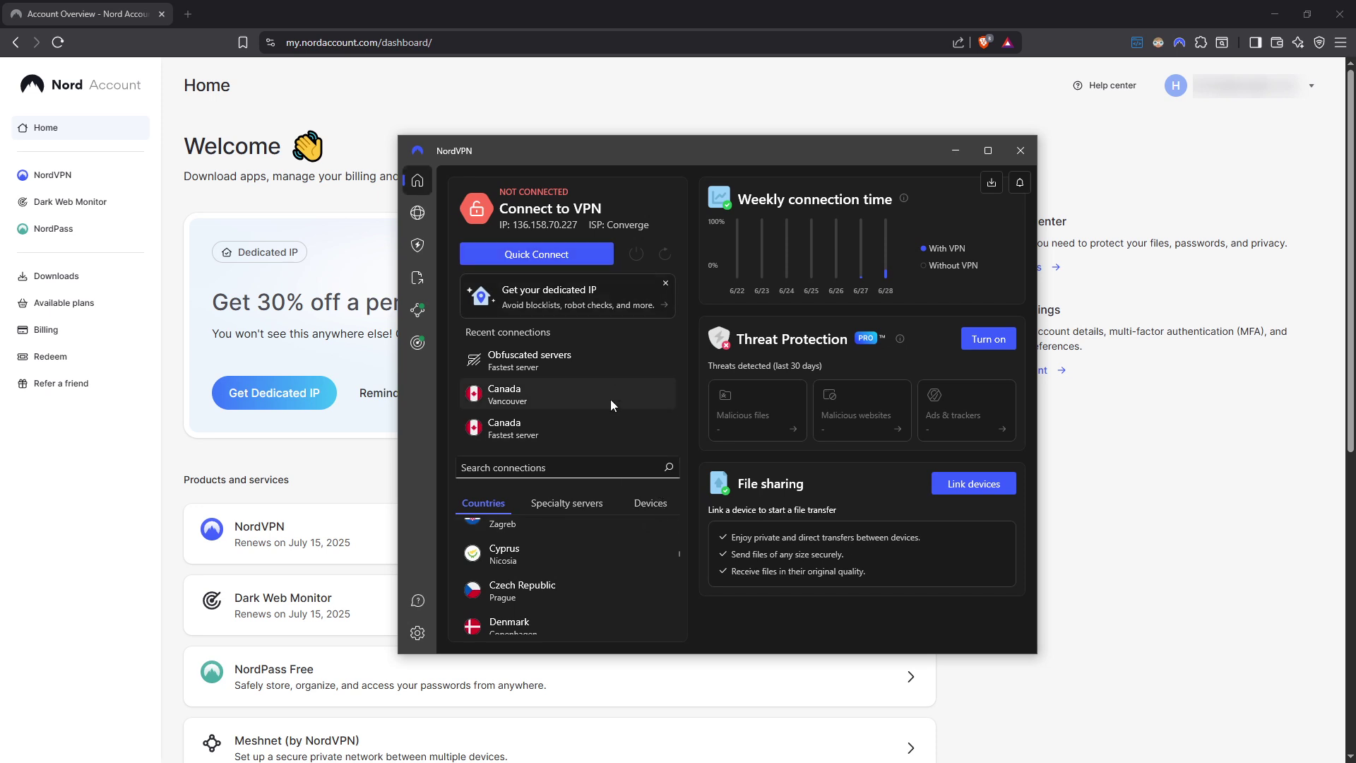
left_click(569, 502)
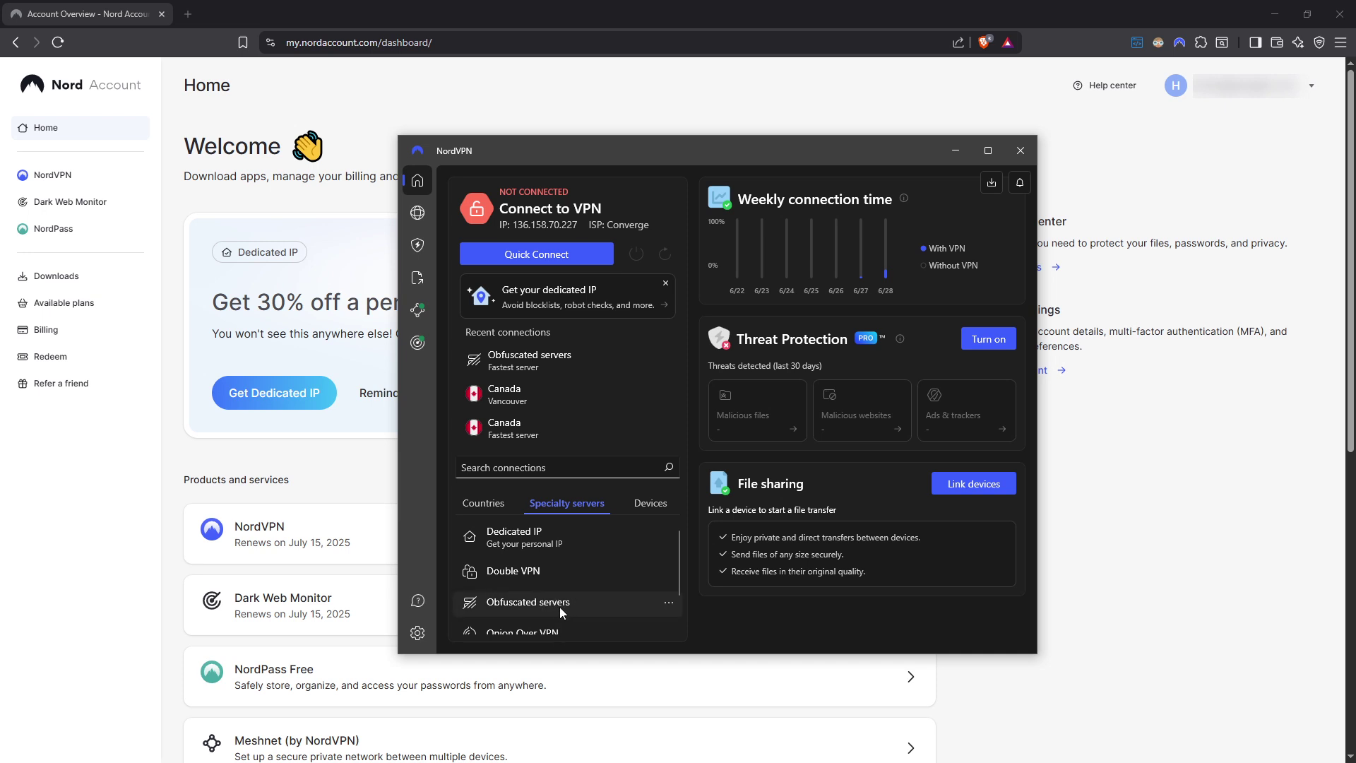
Connect to Obfuscated servers and open their country chooser
mouse_move(528, 602)
left_click(561, 605)
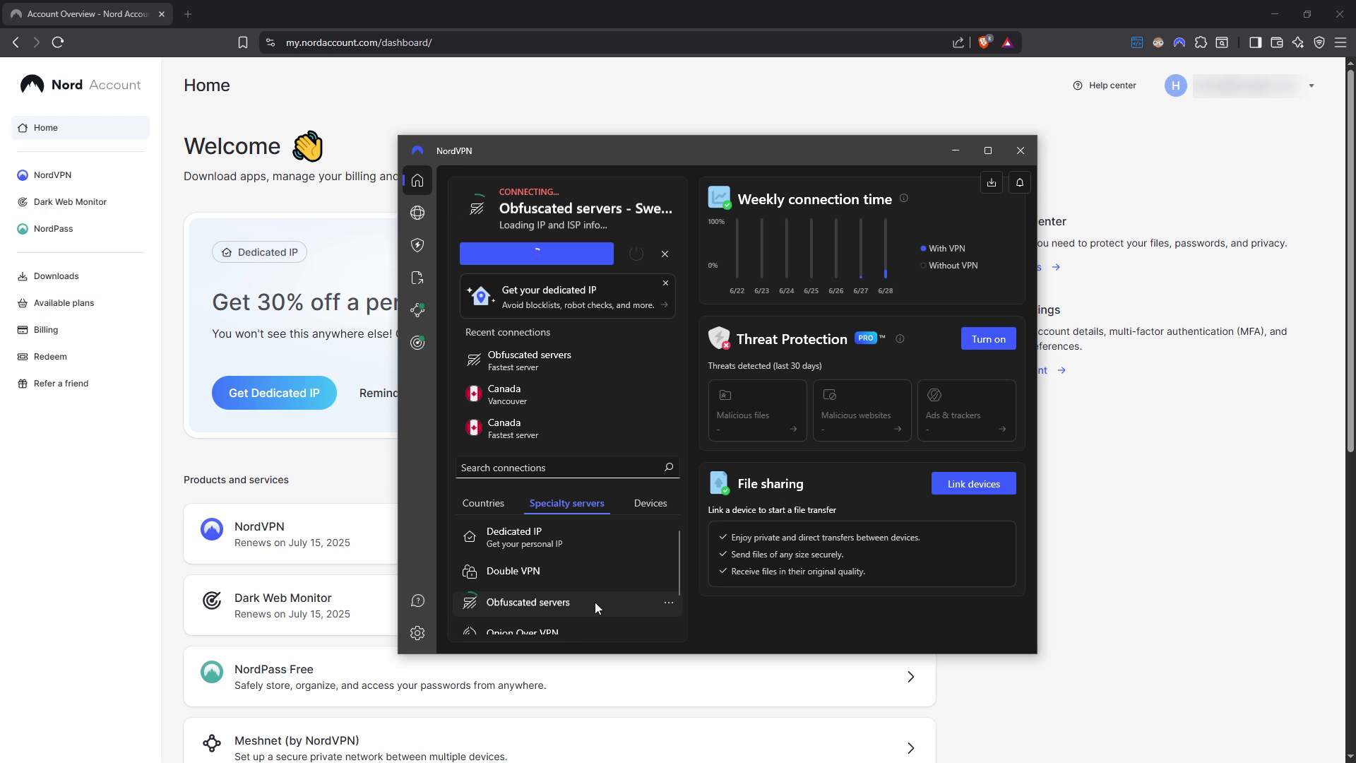
left_click(670, 609)
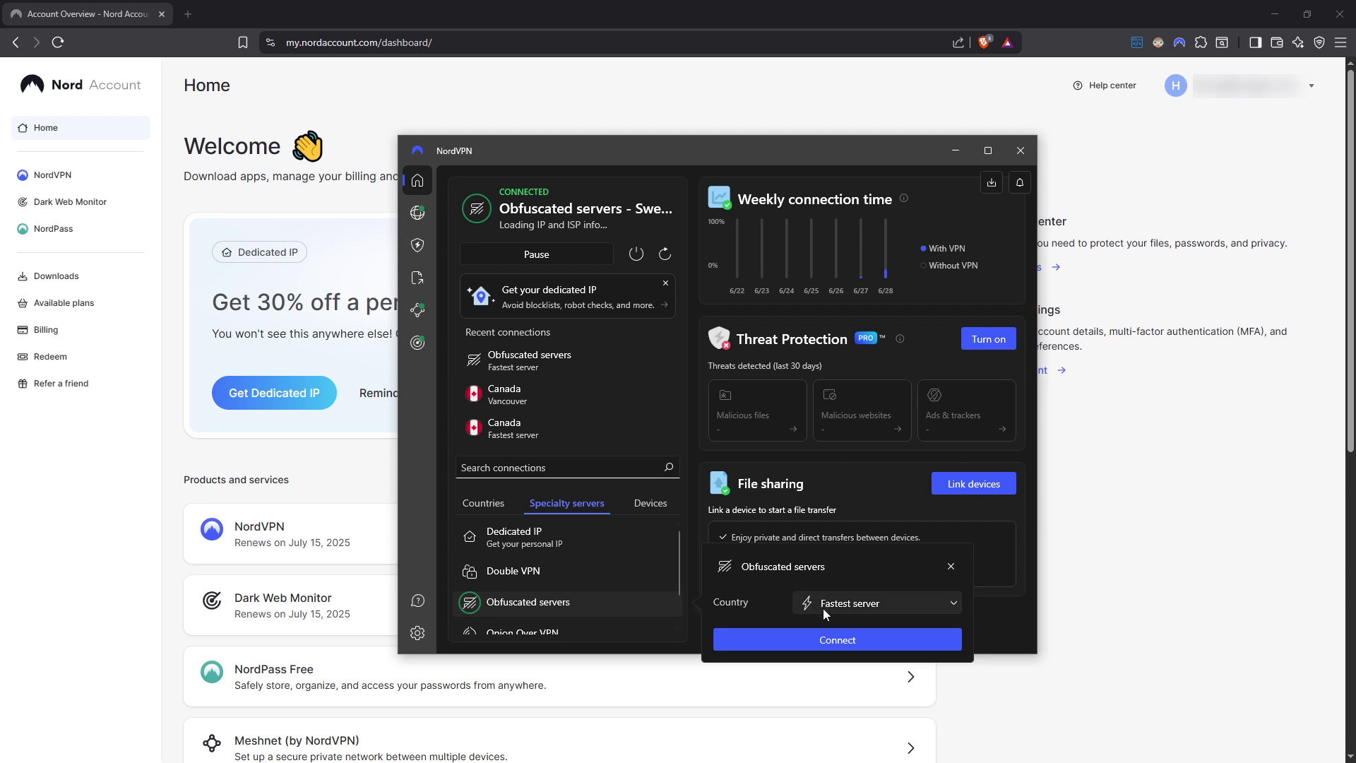
Choose United Kingdom as the obfuscated server country and connect
left_click(954, 600)
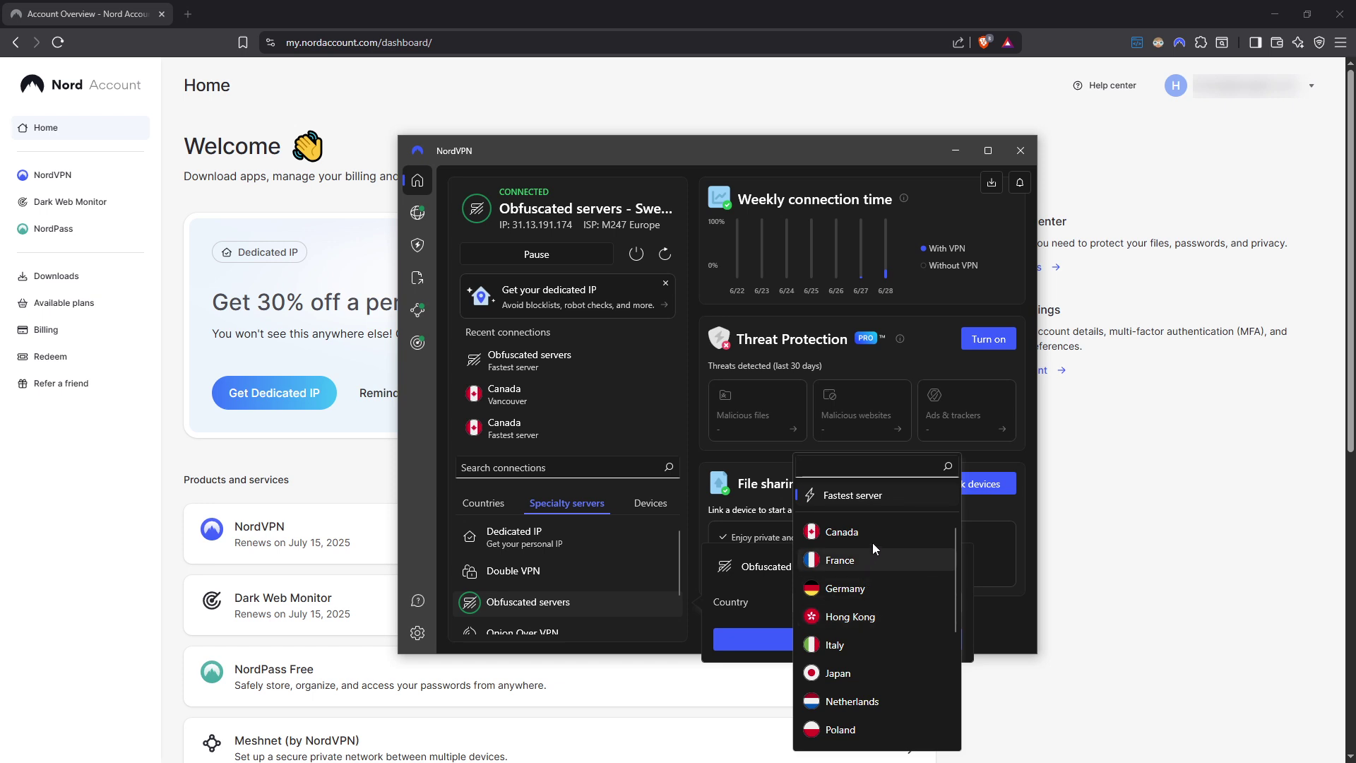
scroll(865, 667, "down", 3)
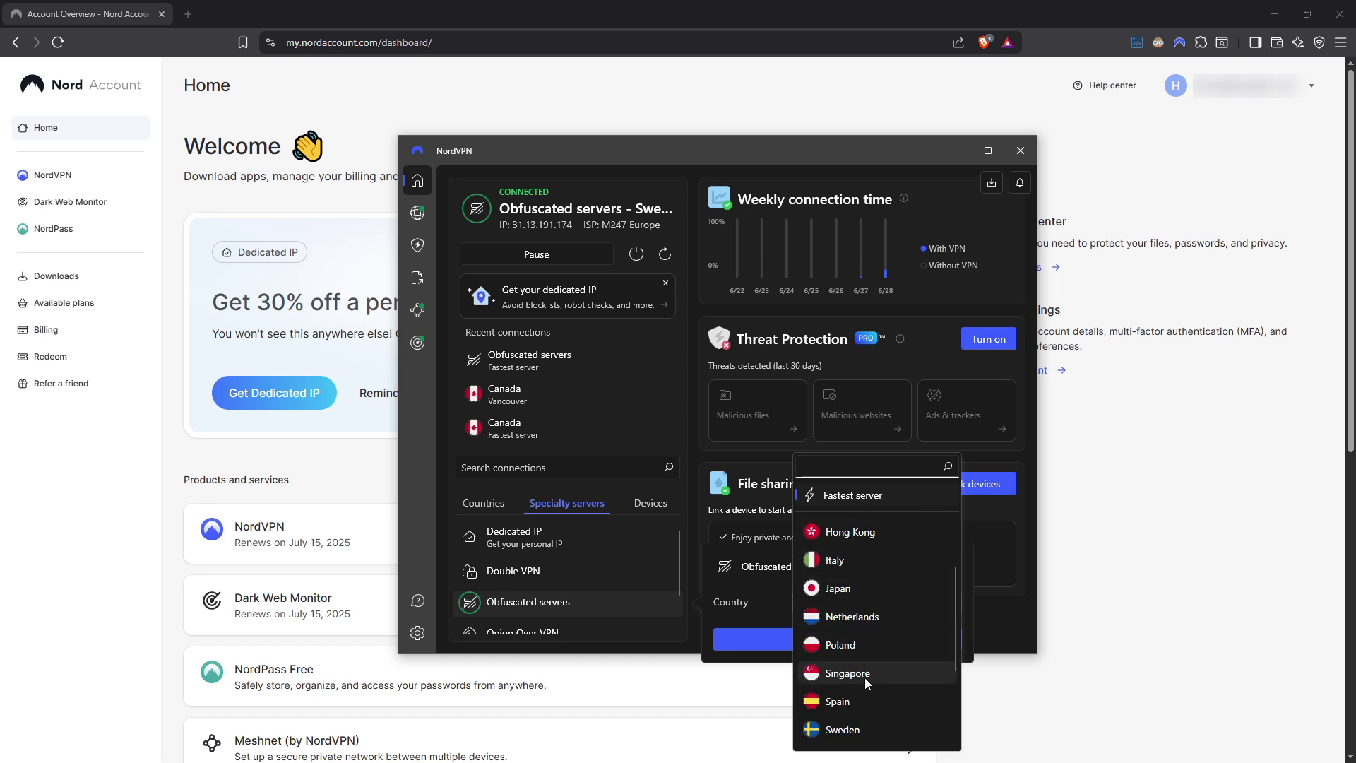
scroll(865, 678, "down", 3)
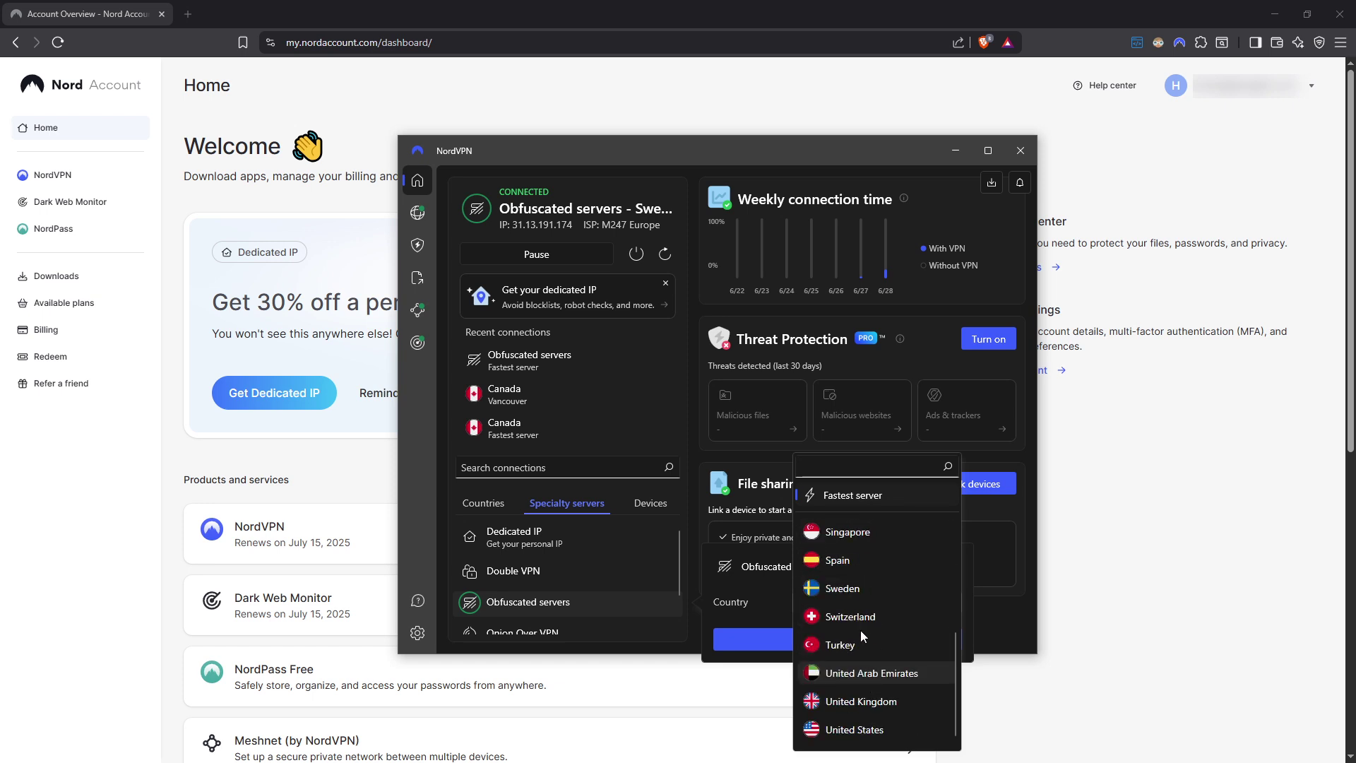
left_click(871, 704)
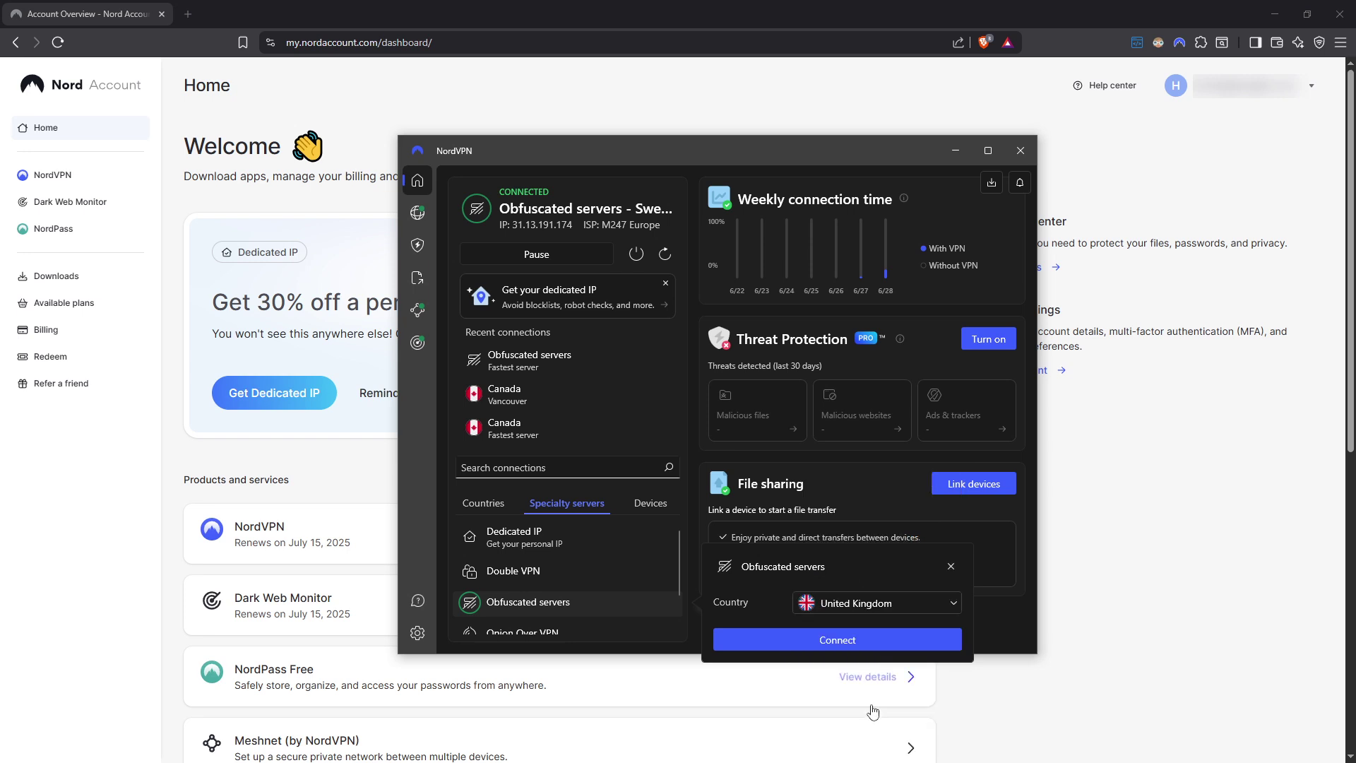
left_click(855, 641)
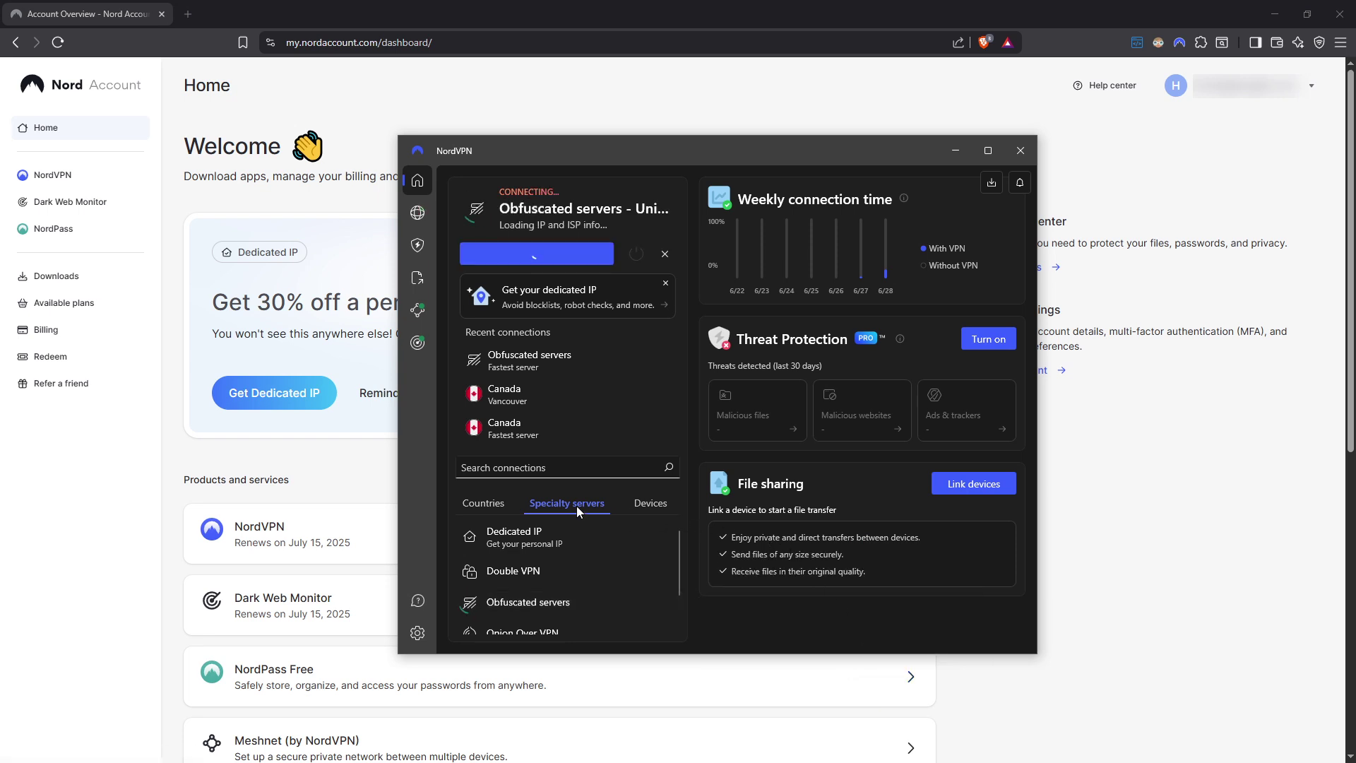